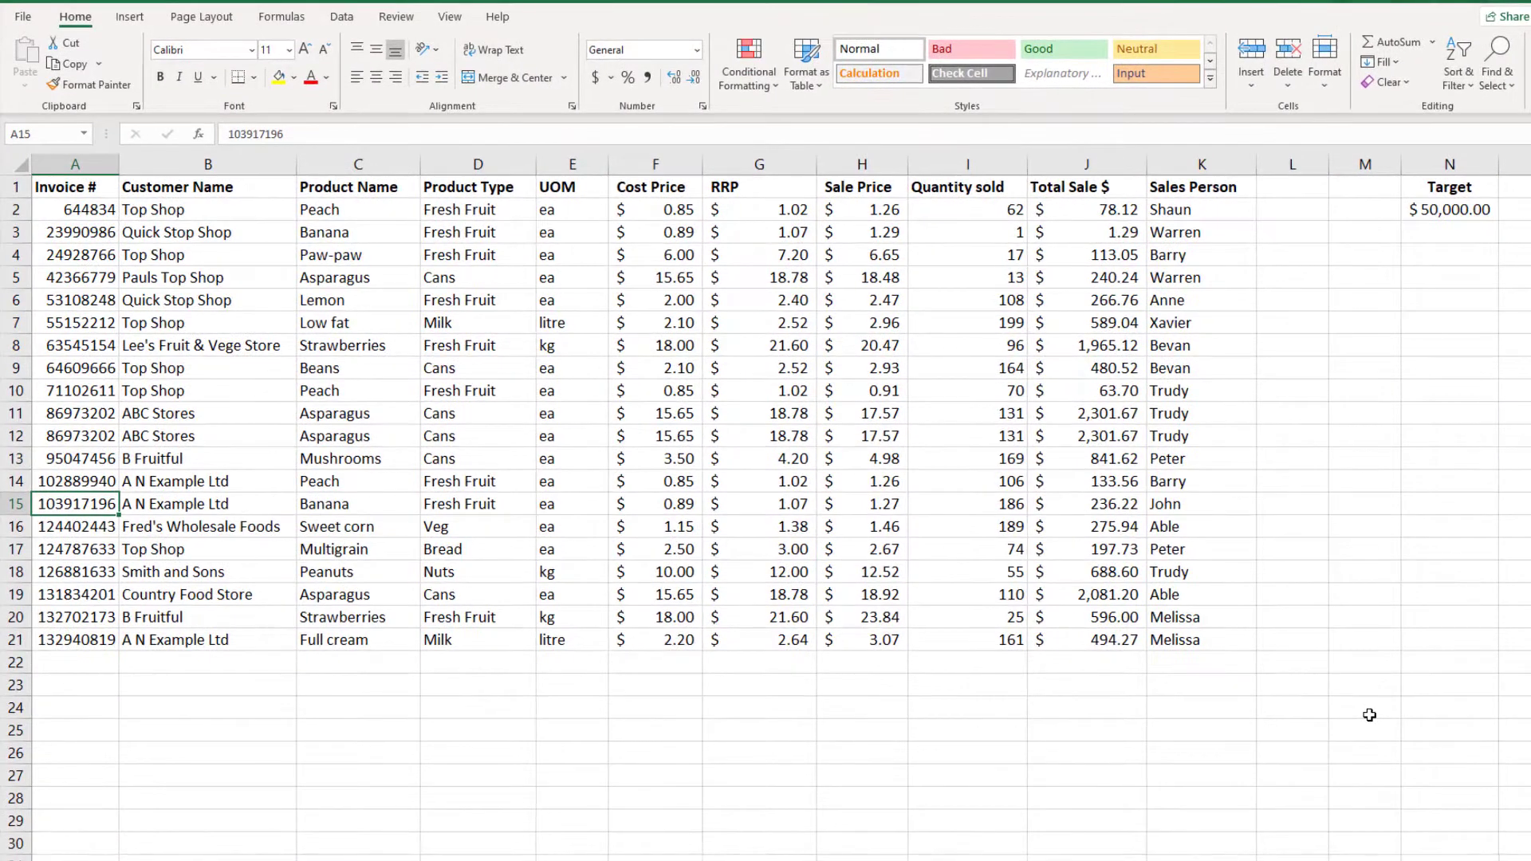
# Check the sheet's current last used cell, ending on the final Sales Person entry in row 21
pyautogui.hotkey('ctrl', 'Home')
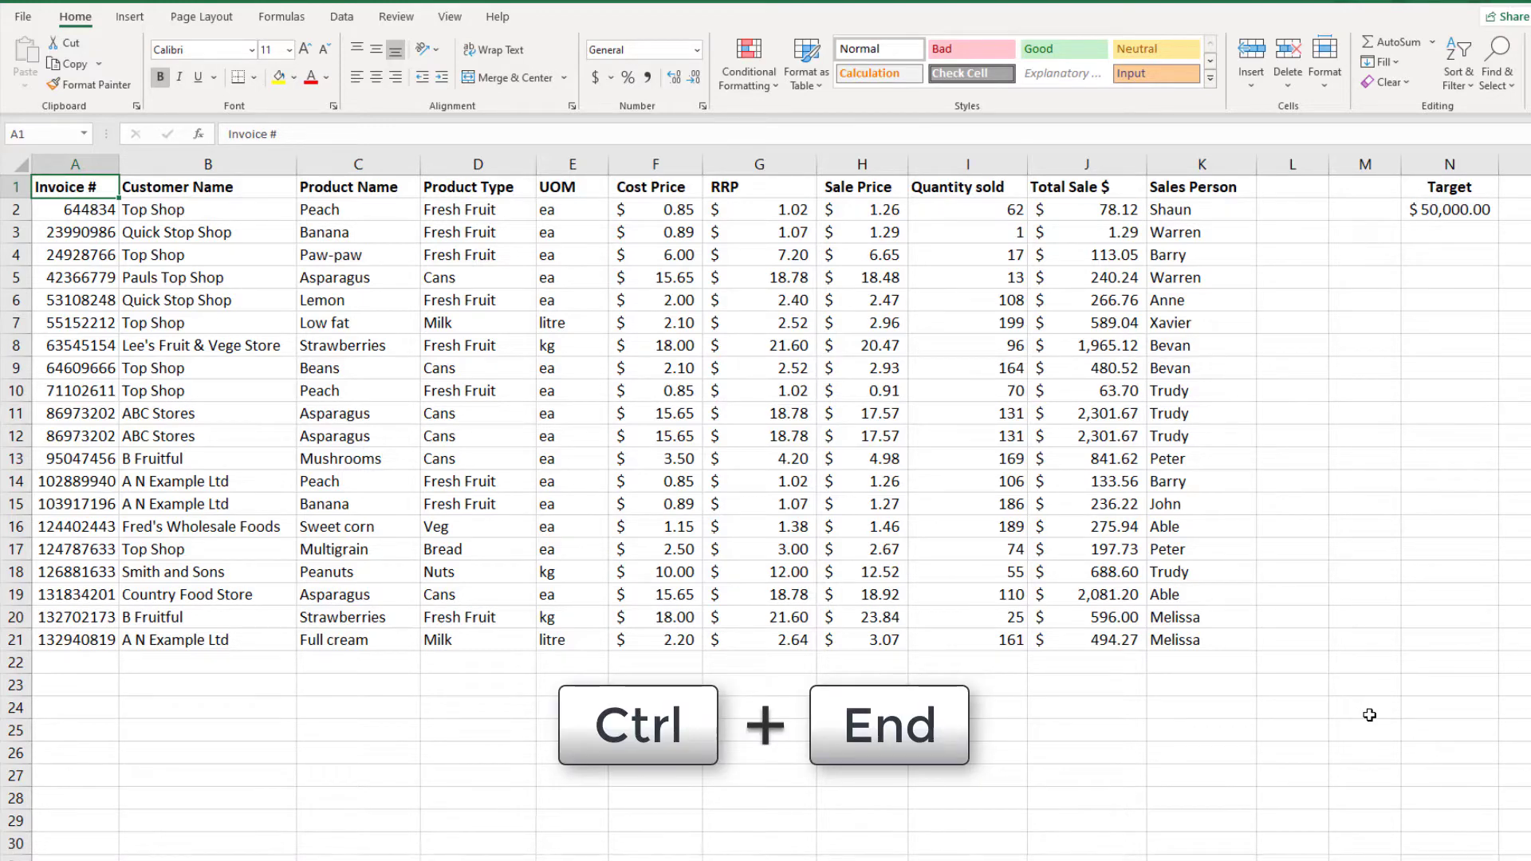
pyautogui.hotkey('ctrl', 'End')
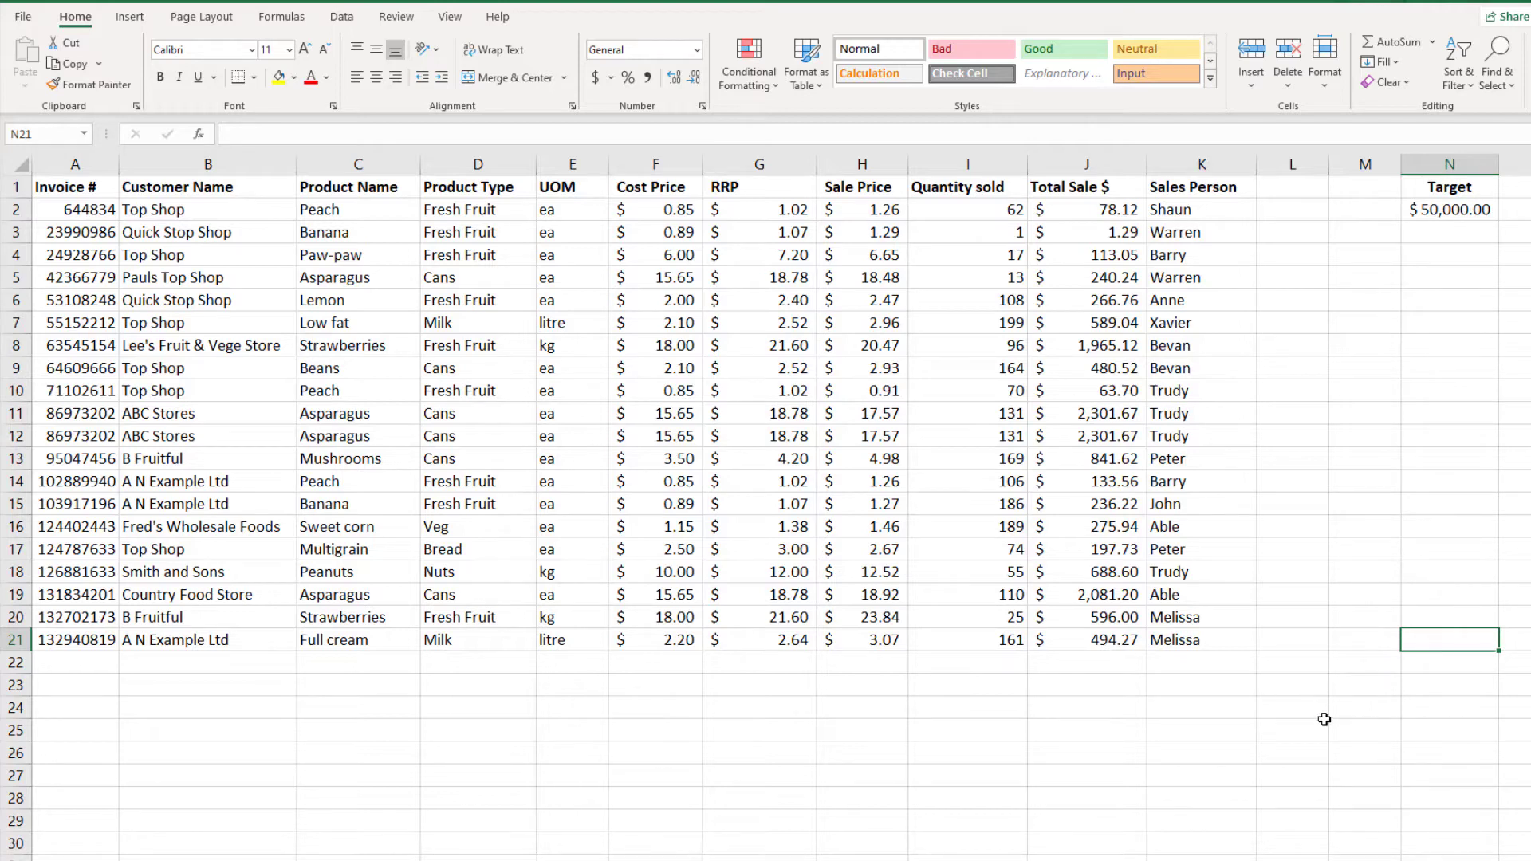
pyautogui.click(1196, 638)
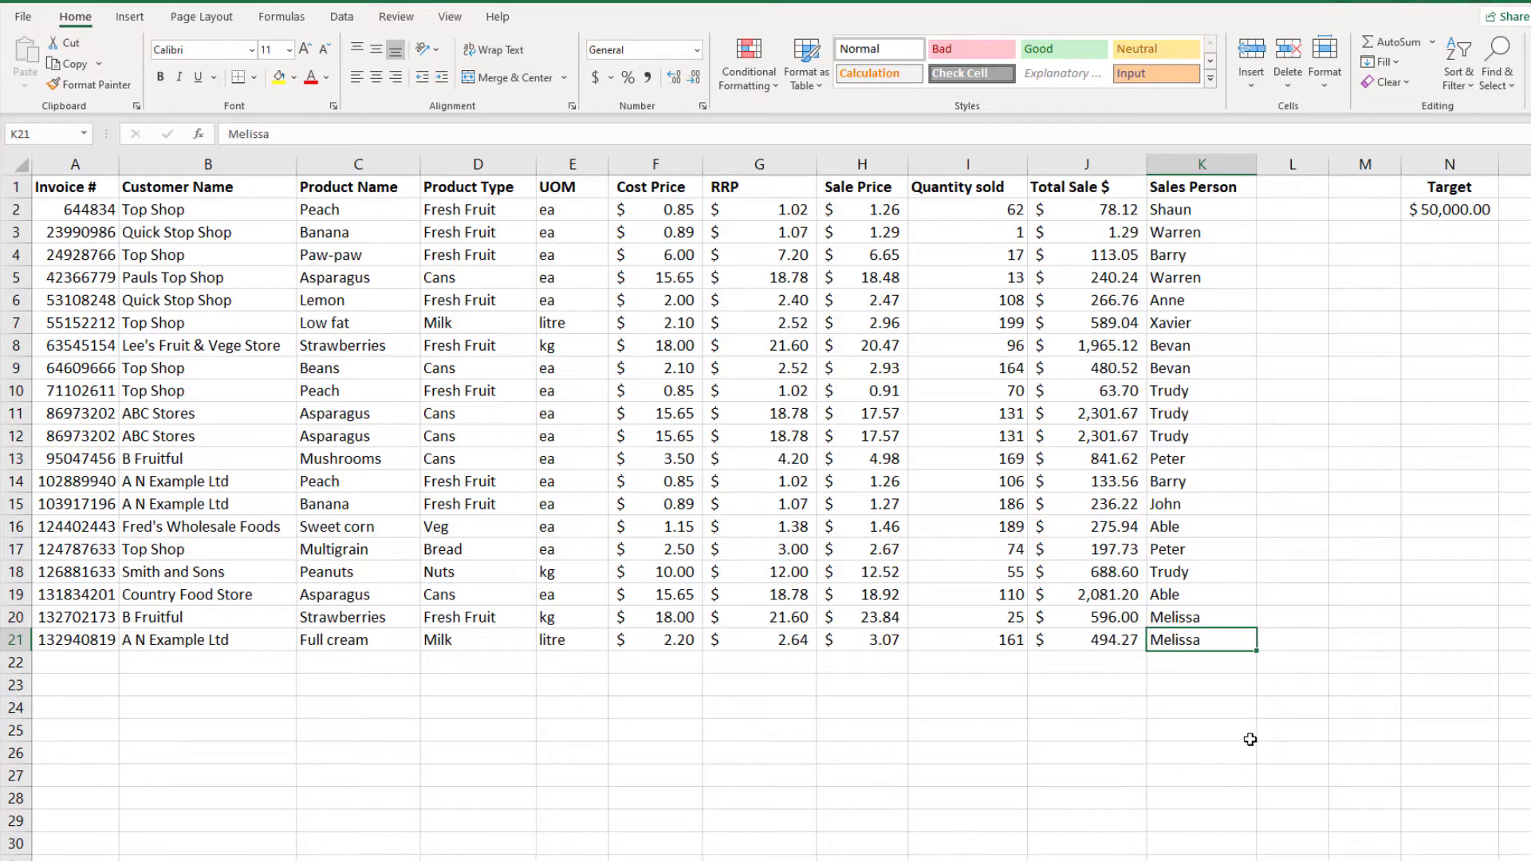
# Fill empty cell K25 yellow and confirm the last used cell now reaches row 25
pyautogui.click(1234, 733)
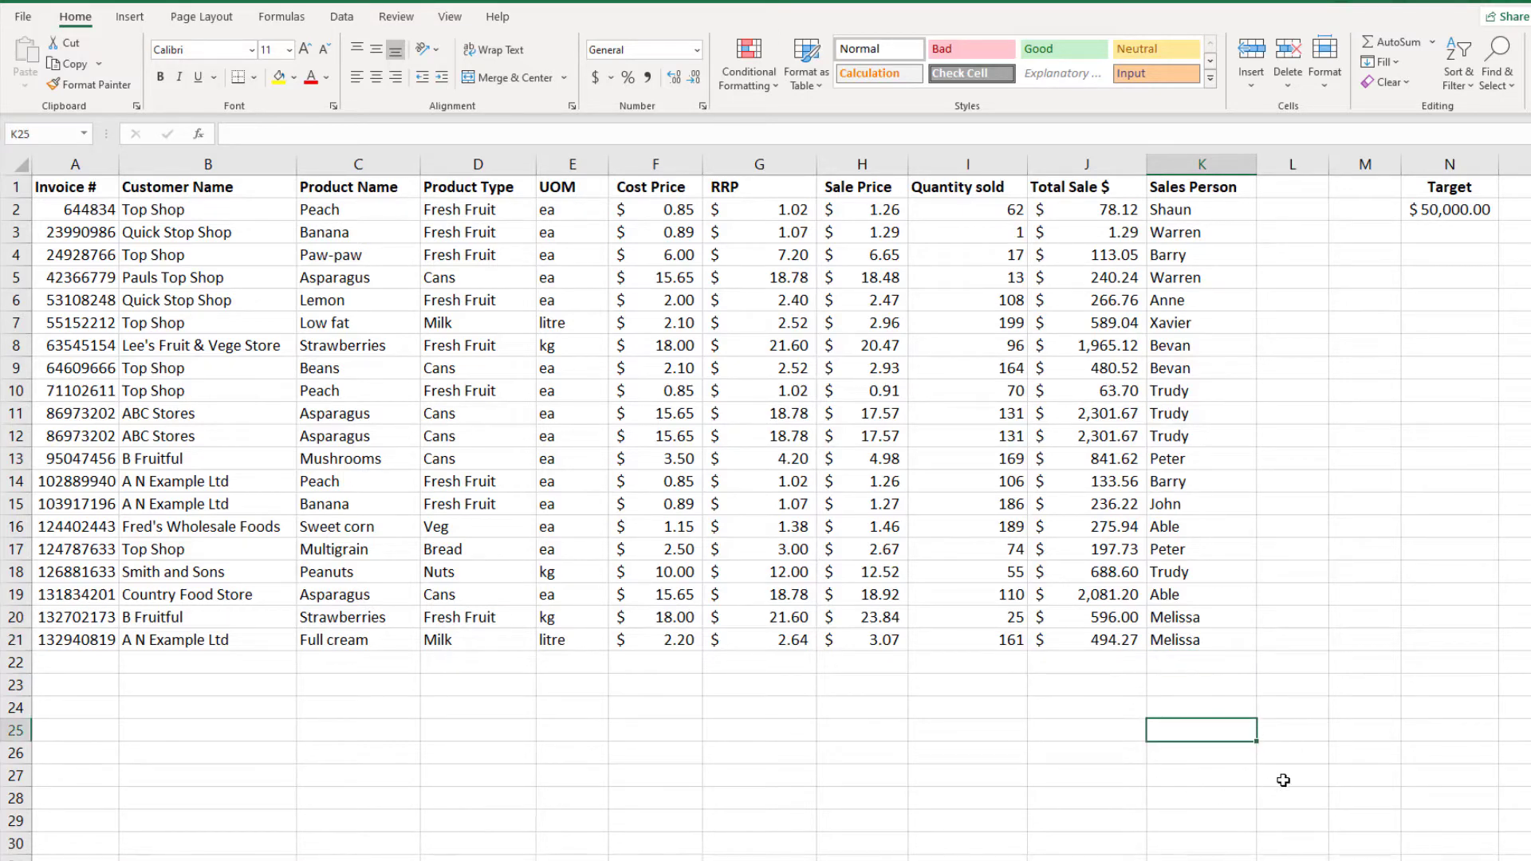
pyautogui.click(279, 76)
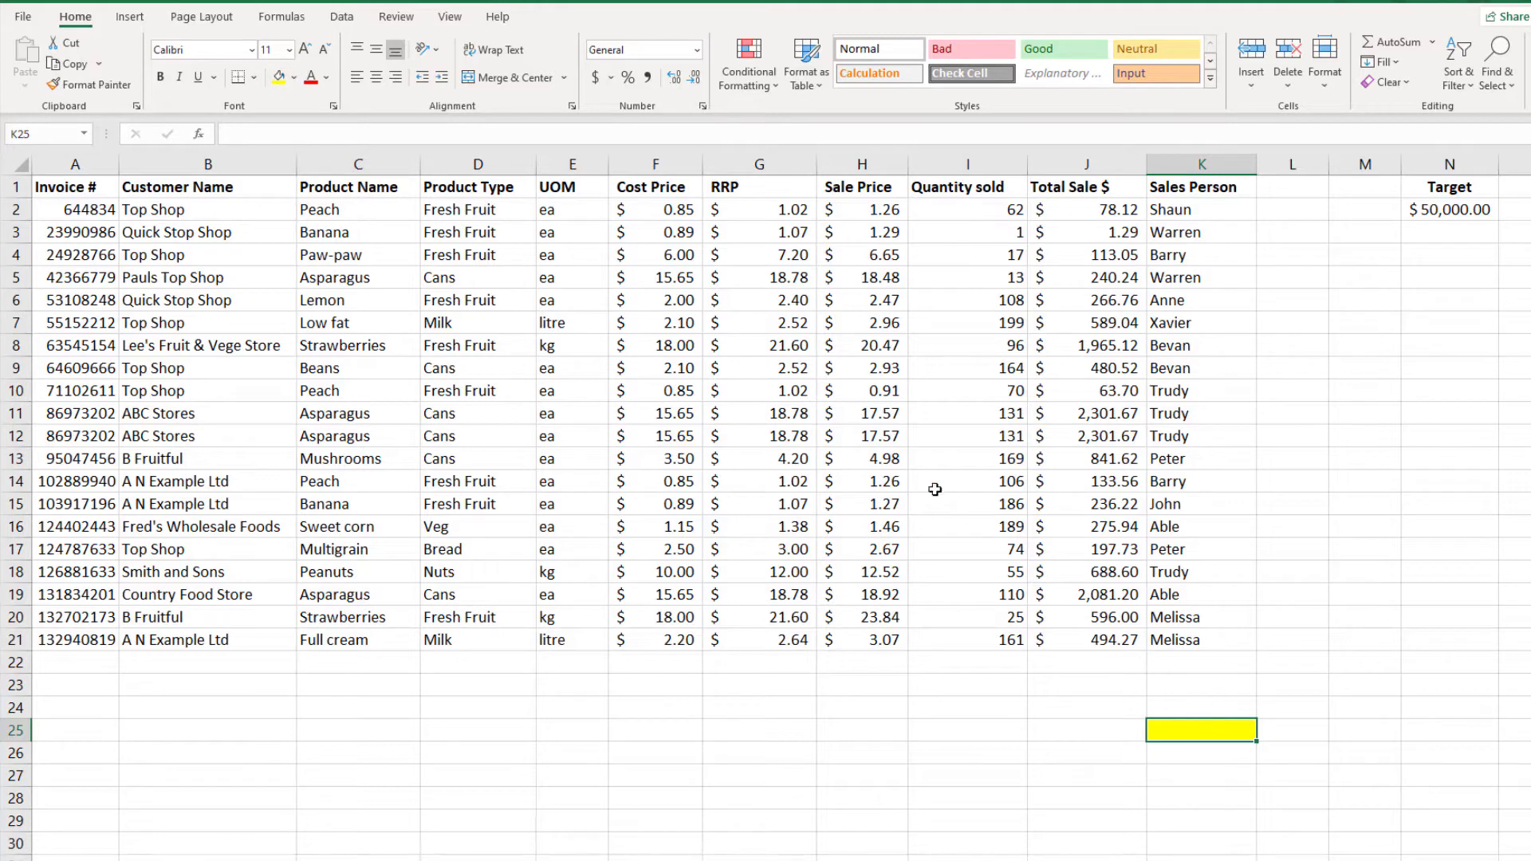
pyautogui.click(850, 422)
pyautogui.hotkey('ctrl', 'Home')
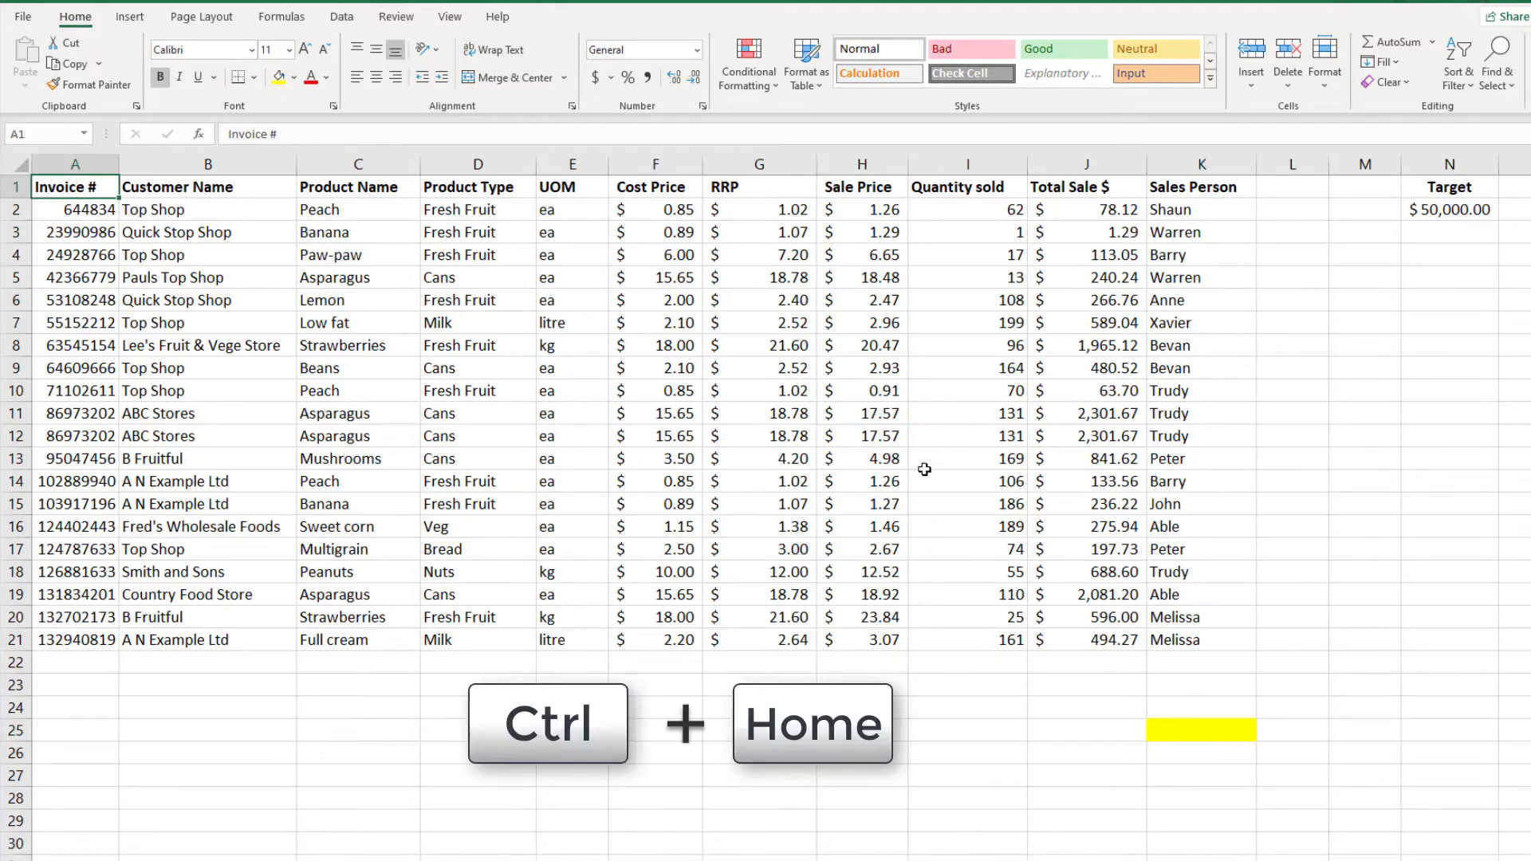
pyautogui.hotkey('ctrl', 'End')
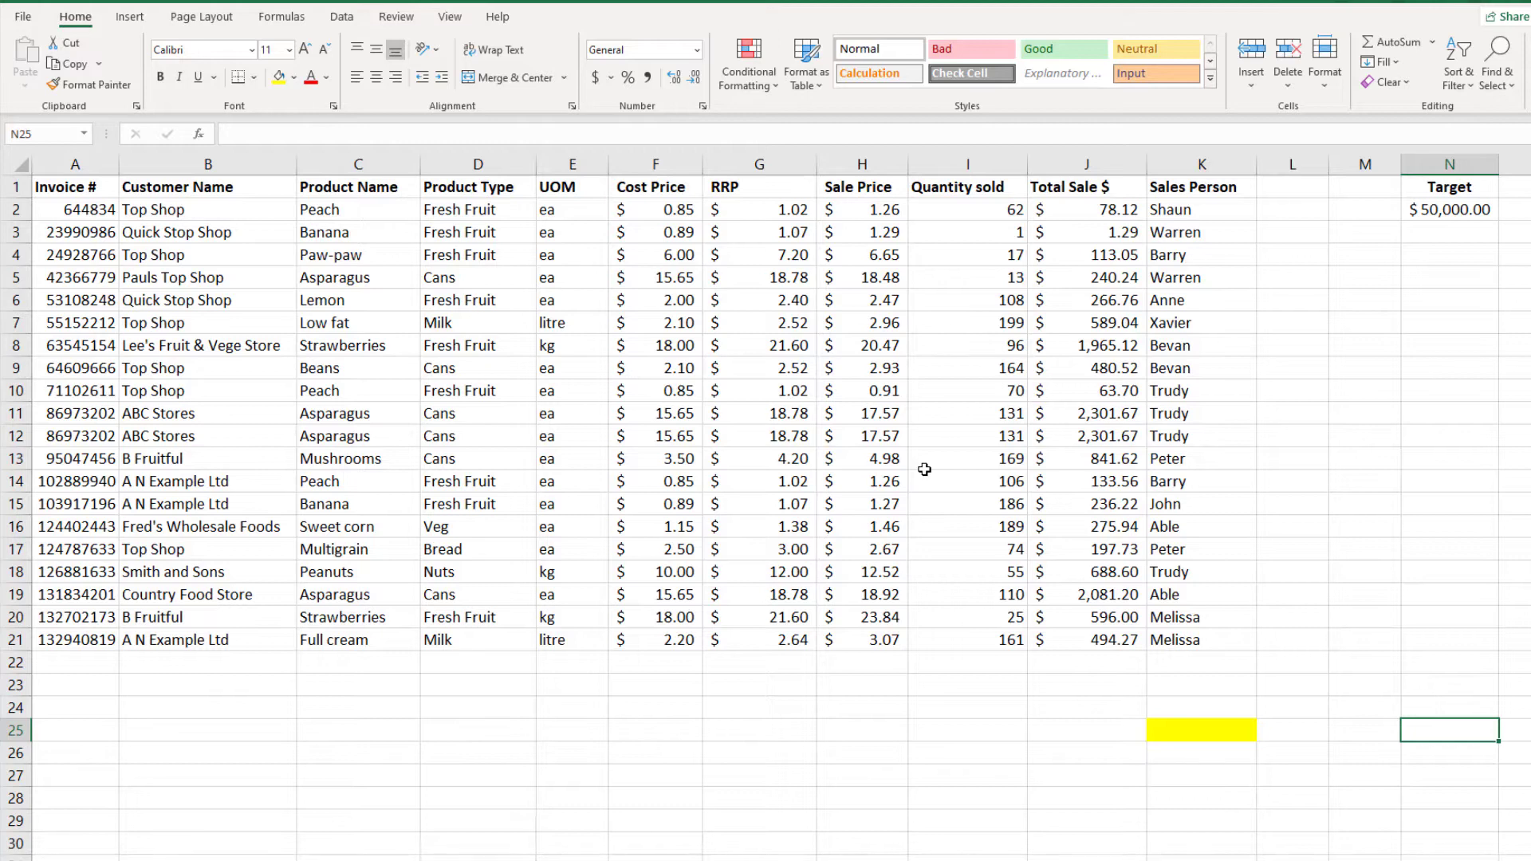
# Replace K25's yellow fill with Accounting number format; the last used cell stays in row 25
pyautogui.click(1207, 732)
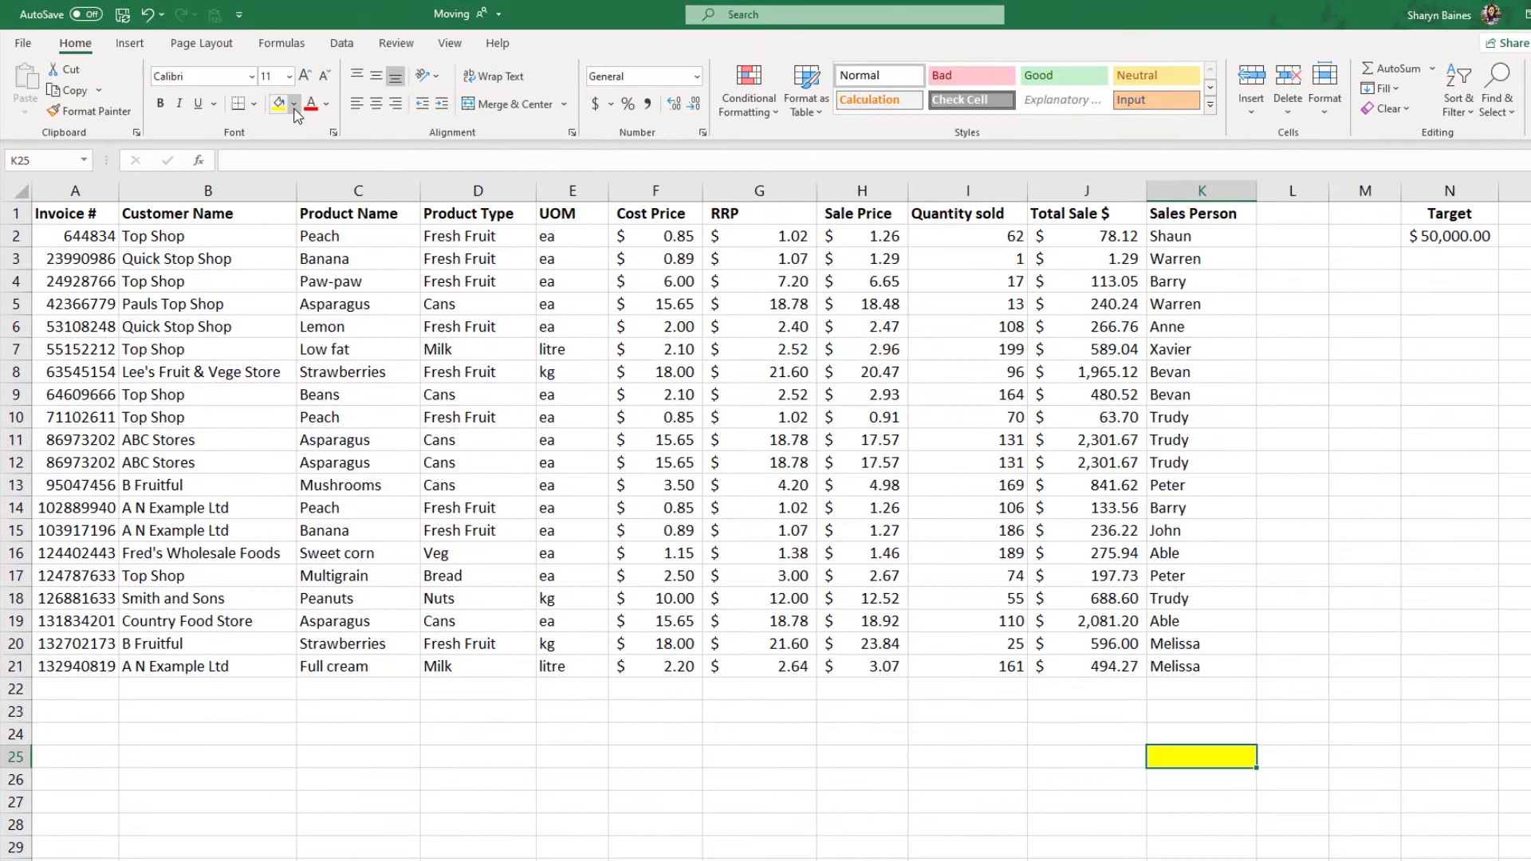
pyautogui.click(147, 14)
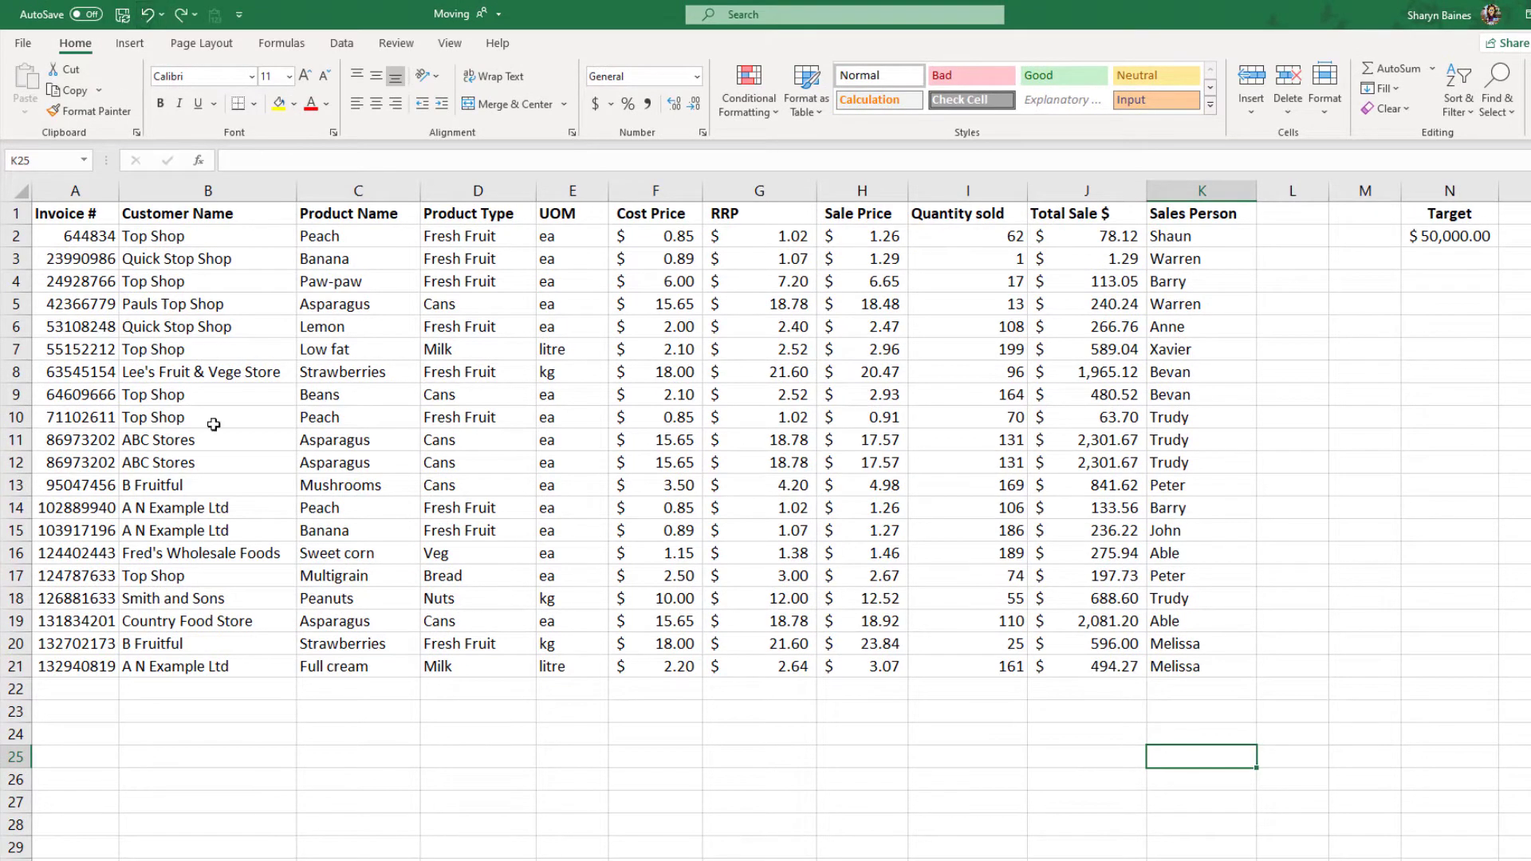
pyautogui.click(596, 105)
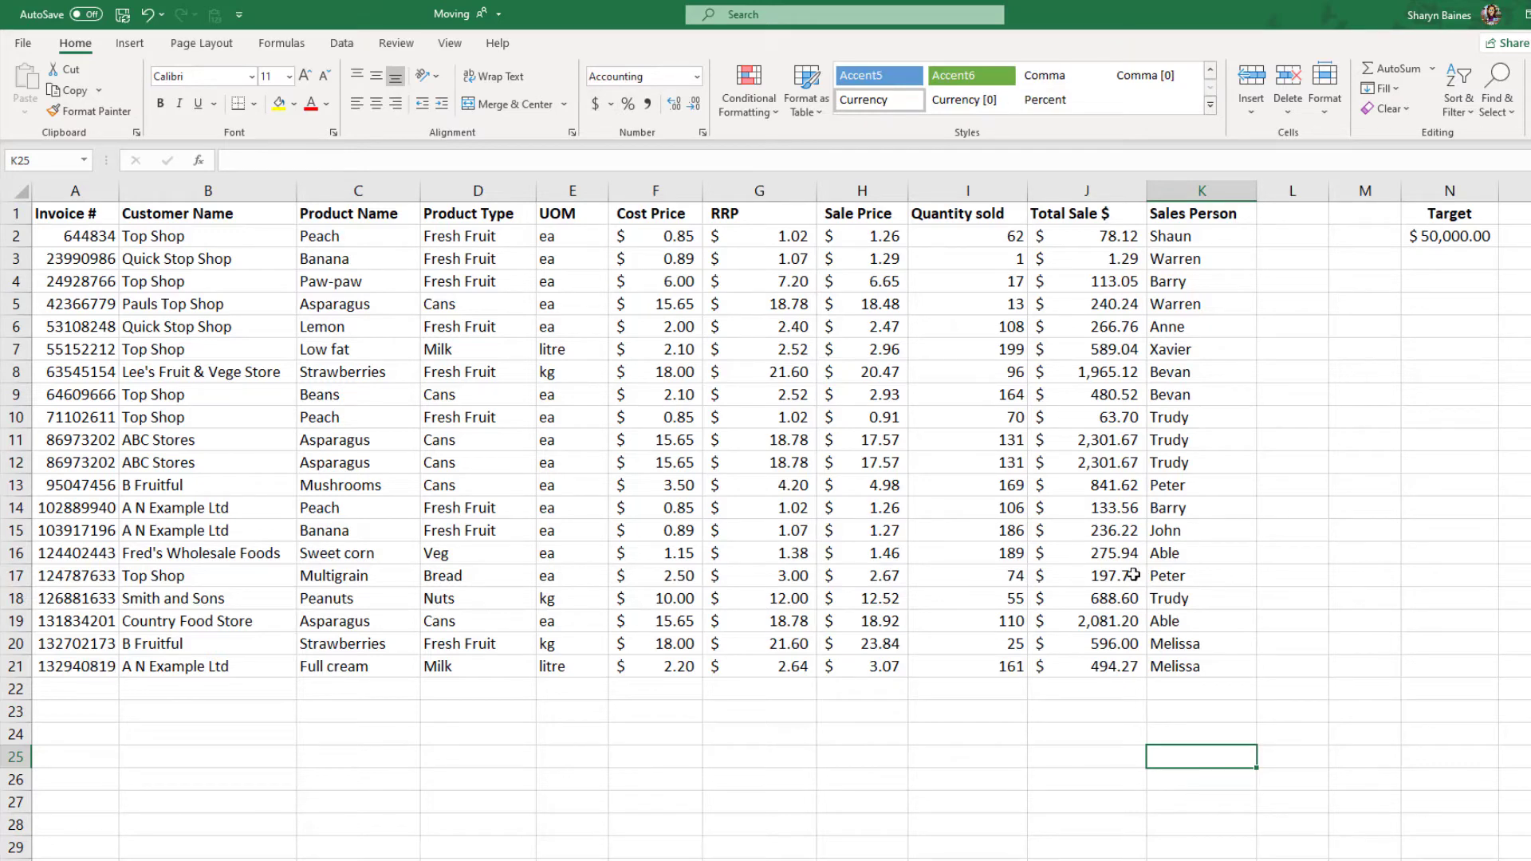
pyautogui.click(766, 415)
pyautogui.hotkey('ctrl', 'z')
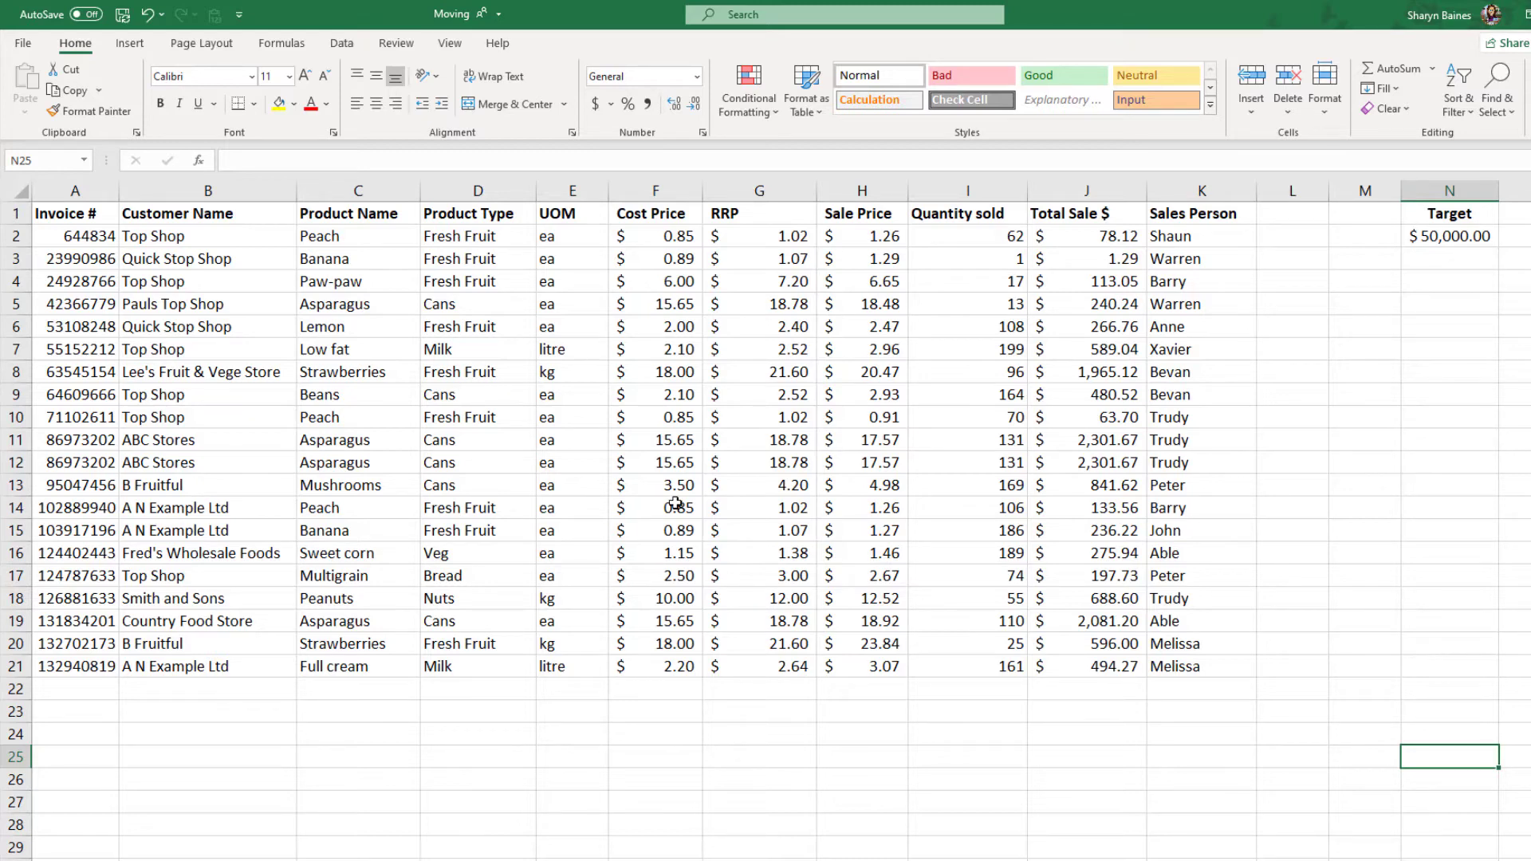
# Delete the blank rows 22 through 27 below the sales data
pyautogui.click(10, 688)
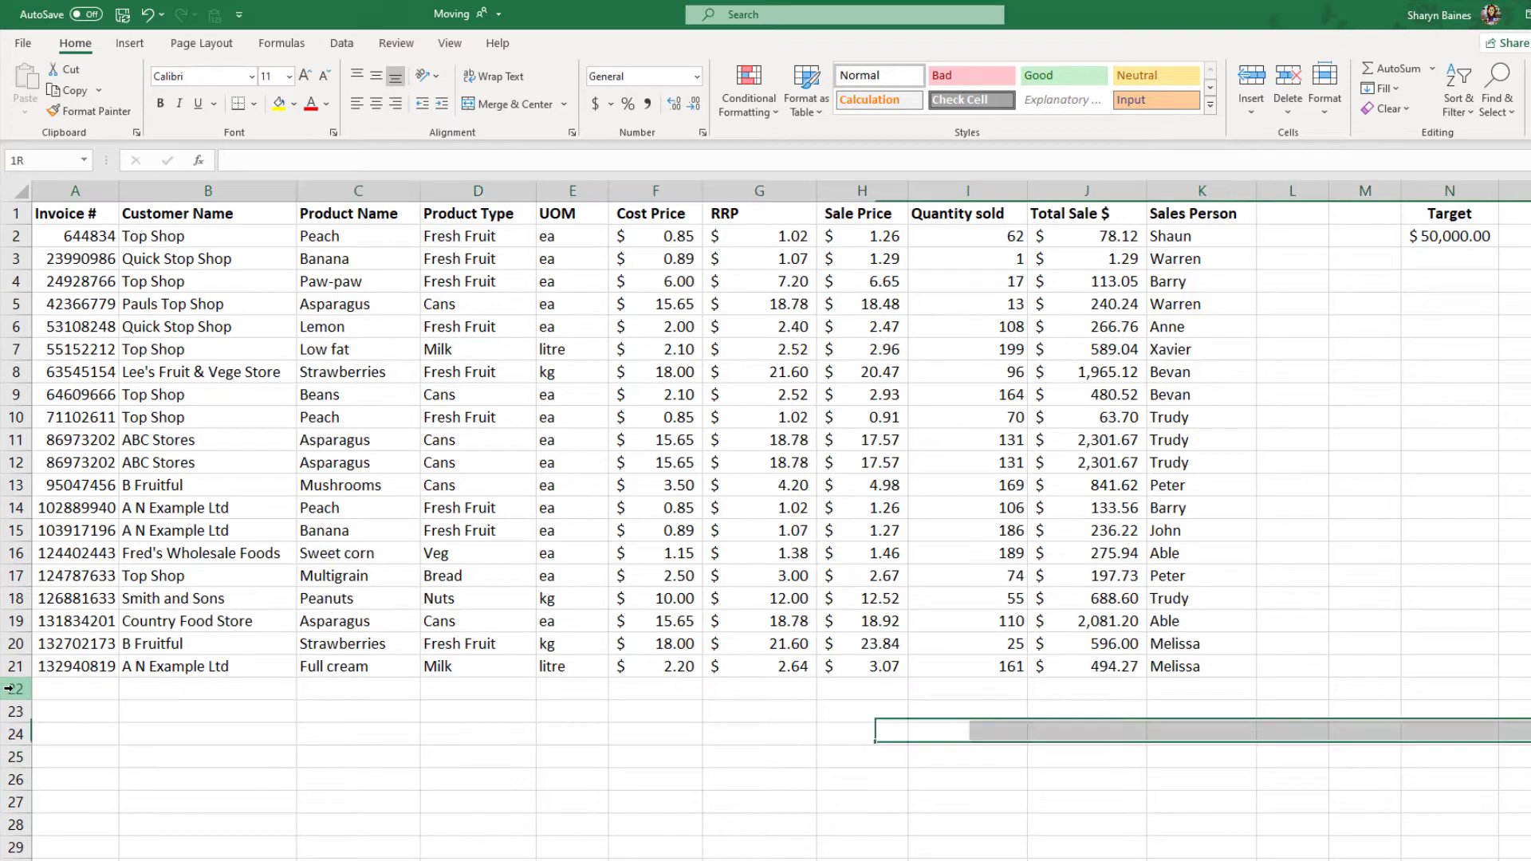
pyautogui.moveTo(10, 688); pyautogui.dragTo(17, 796)
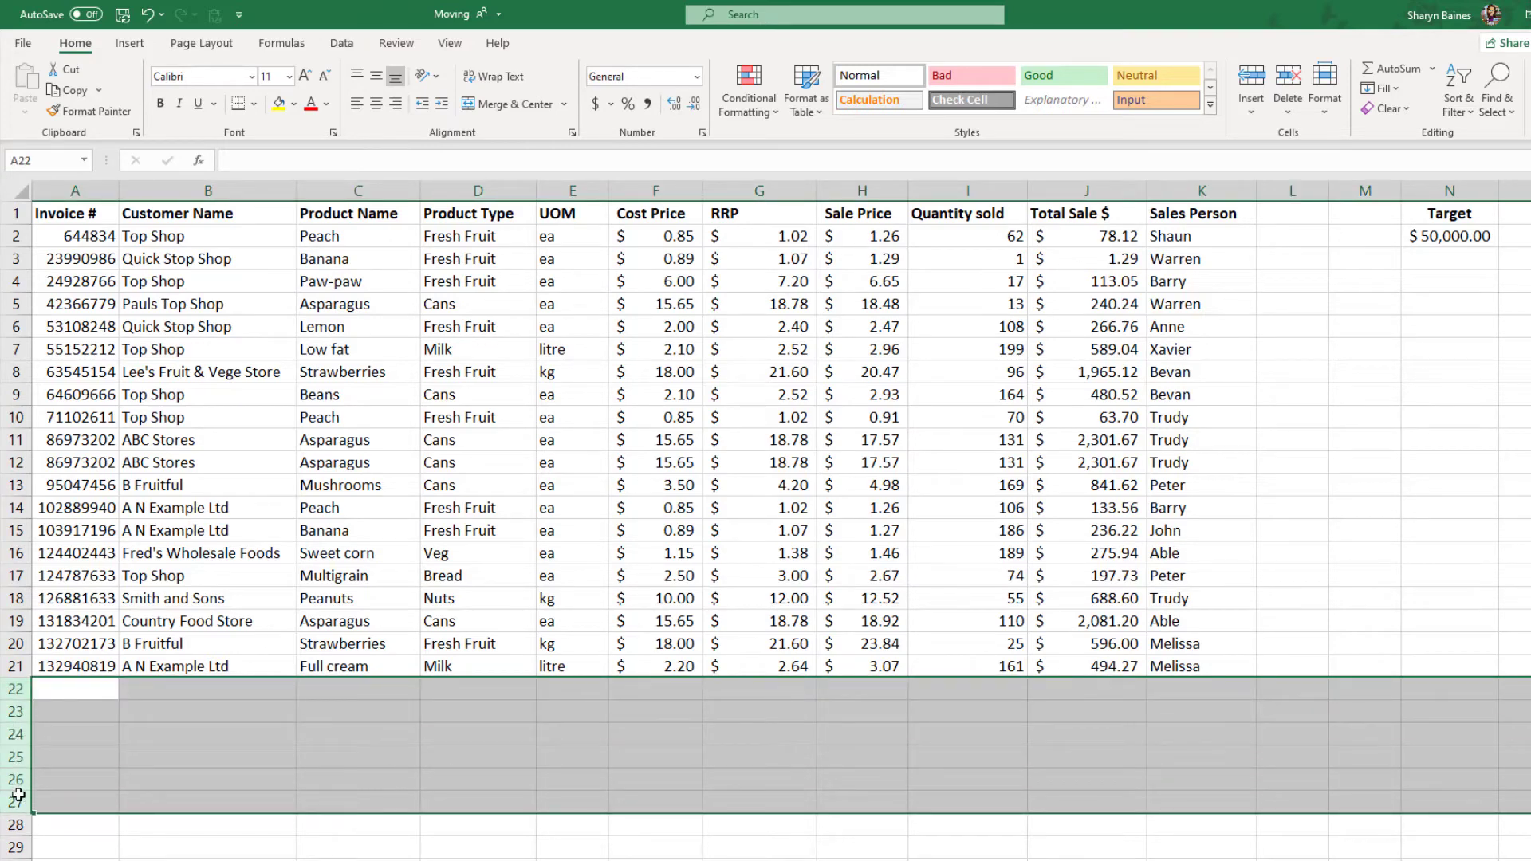
pyautogui.rightClick(17, 691)
pyautogui.click(70, 551)
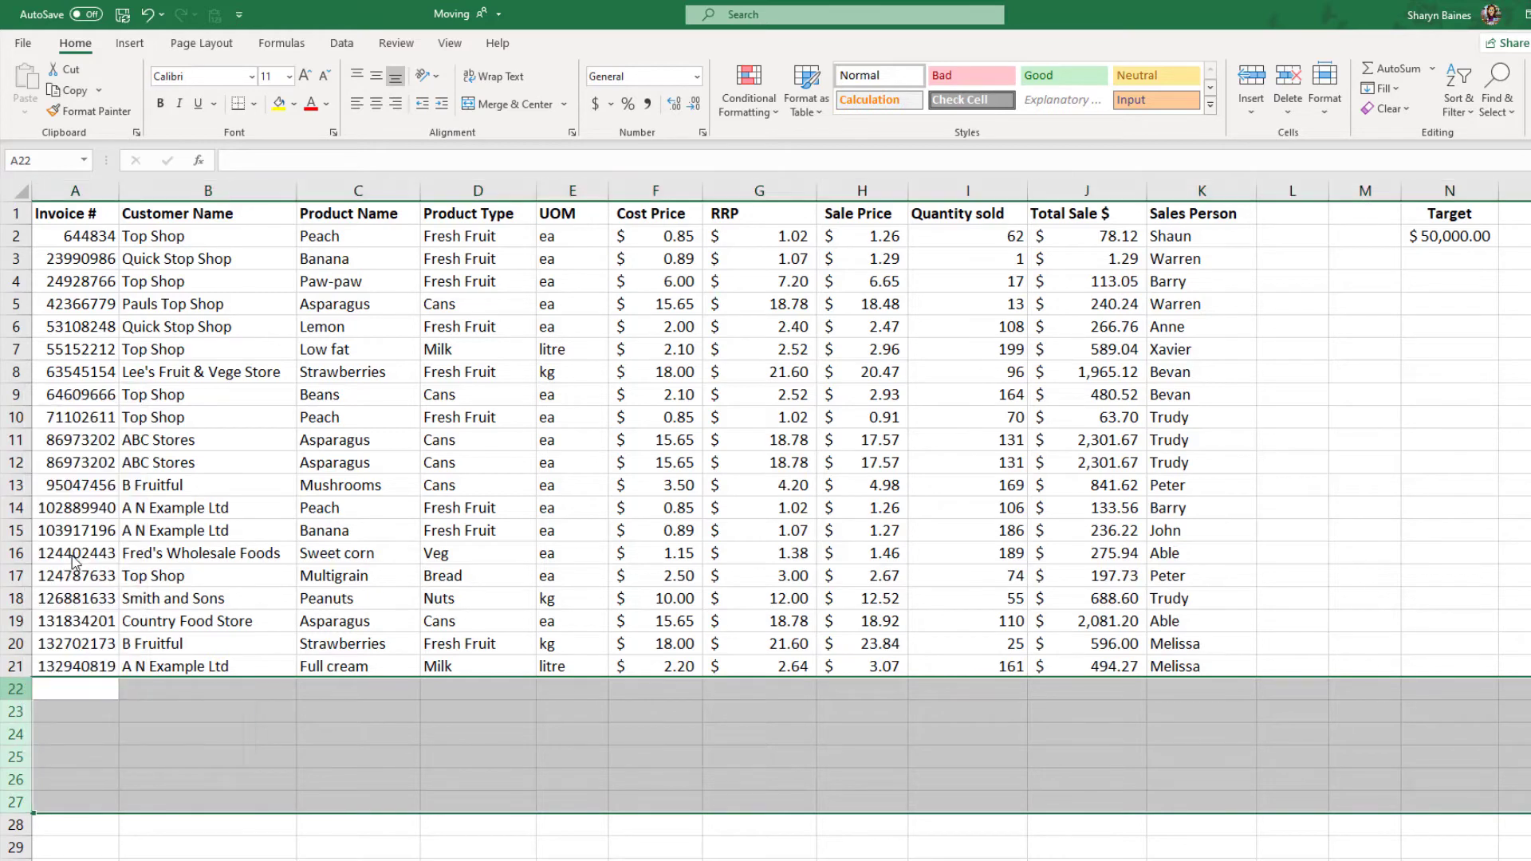
# Confirm with Ctrl+End that the last used cell is now N21
pyautogui.click(201, 687)
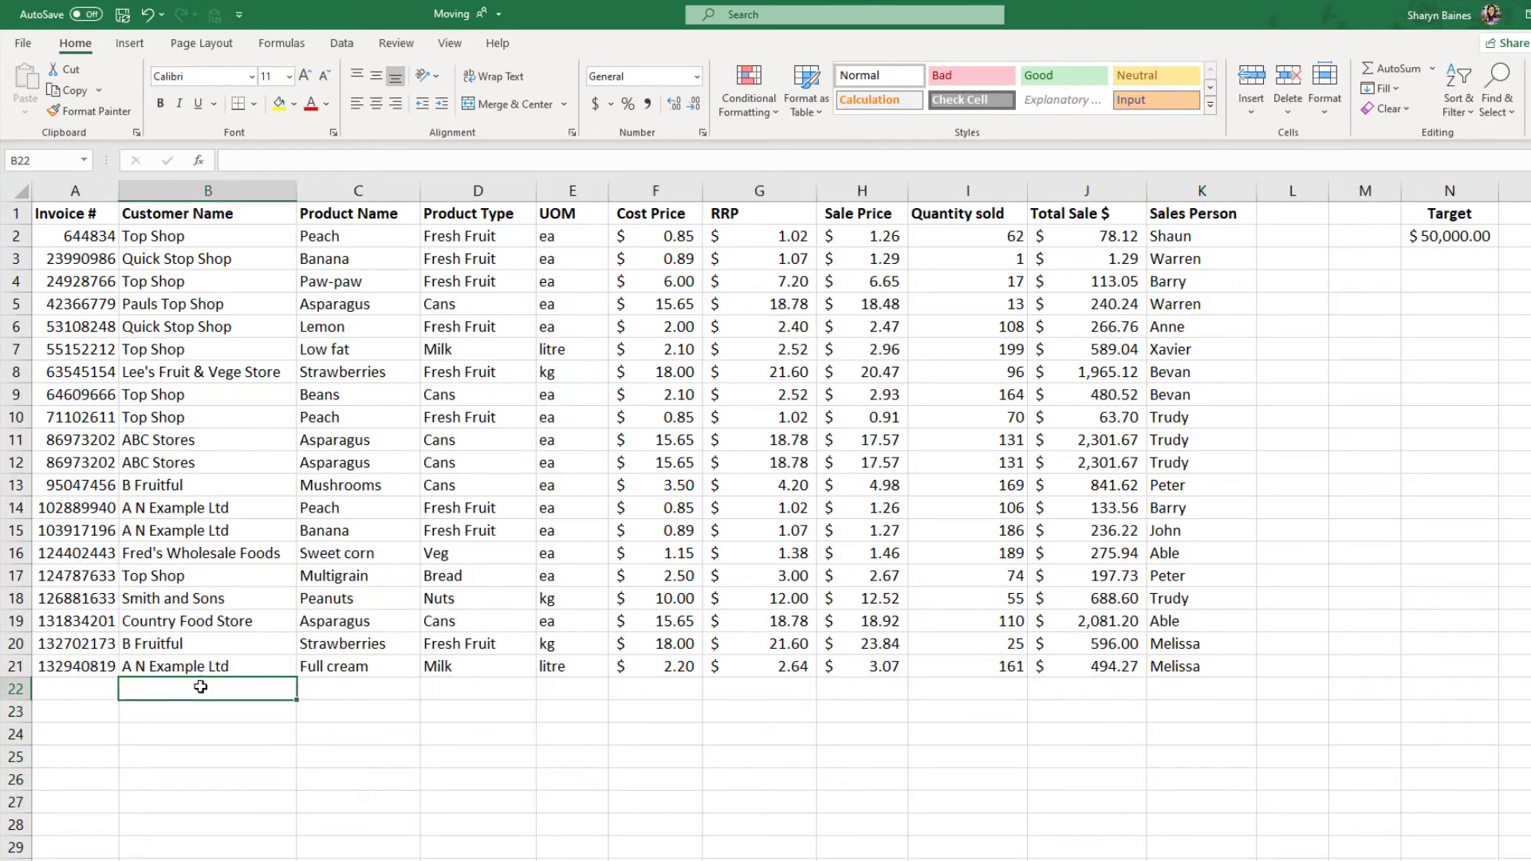
pyautogui.click(215, 478)
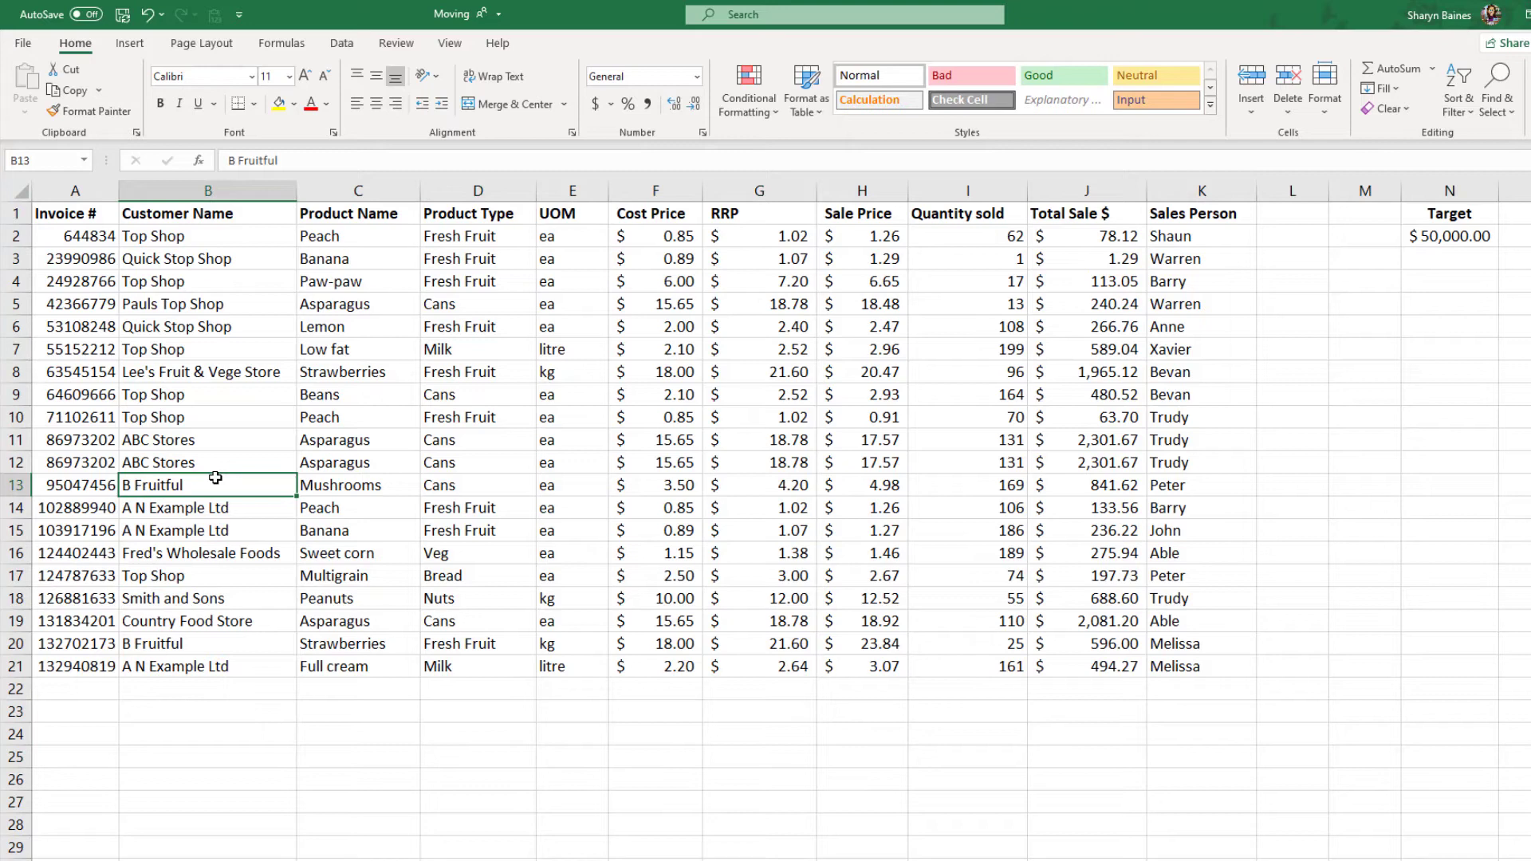
pyautogui.hotkey('ctrl', 'End')
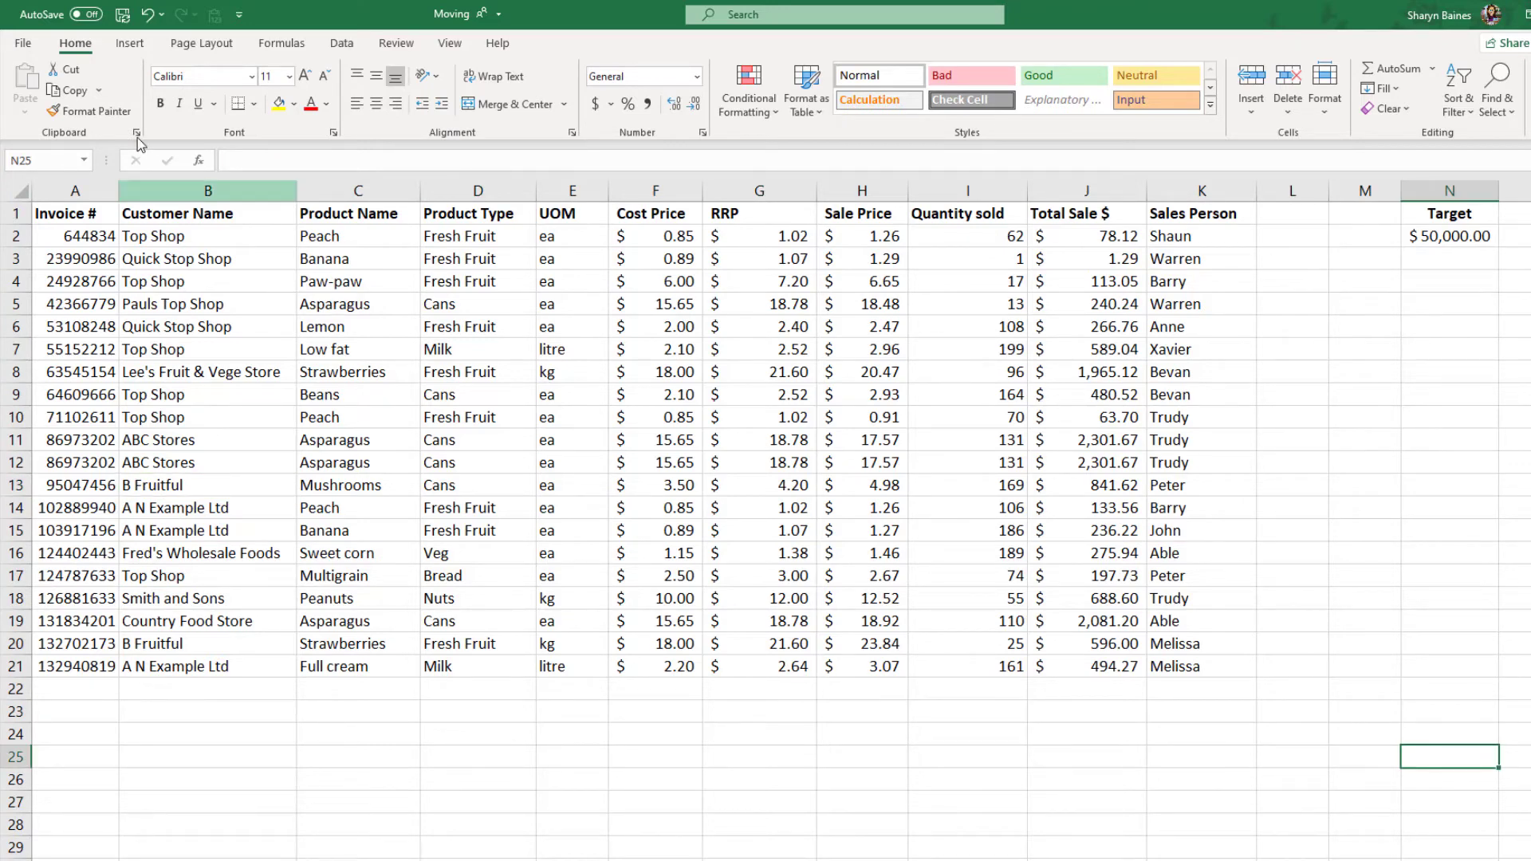
pyautogui.click(283, 254)
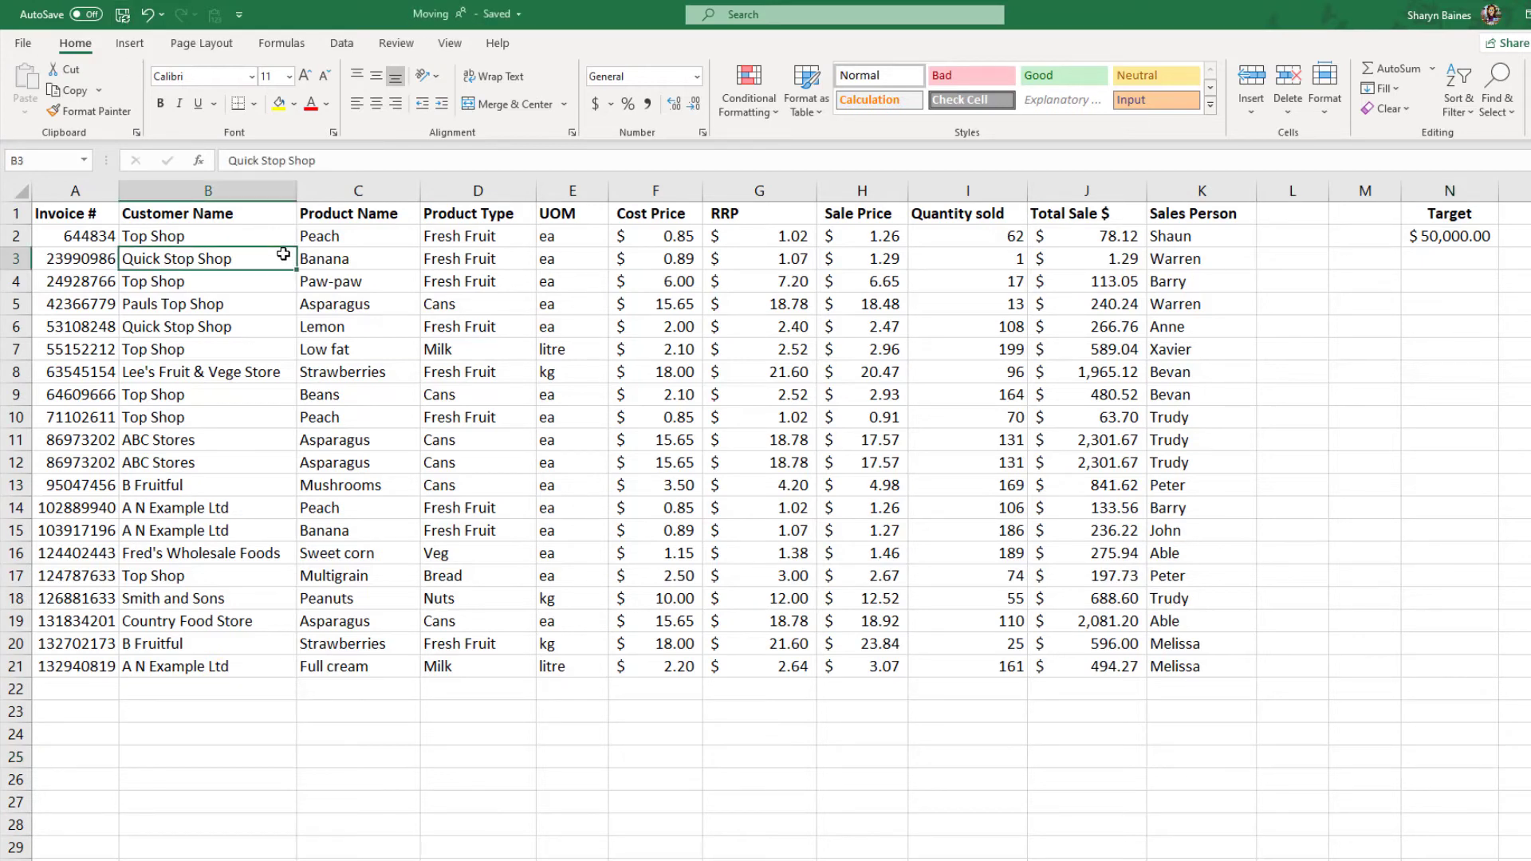
pyautogui.hotkey('ctrl', 'End')
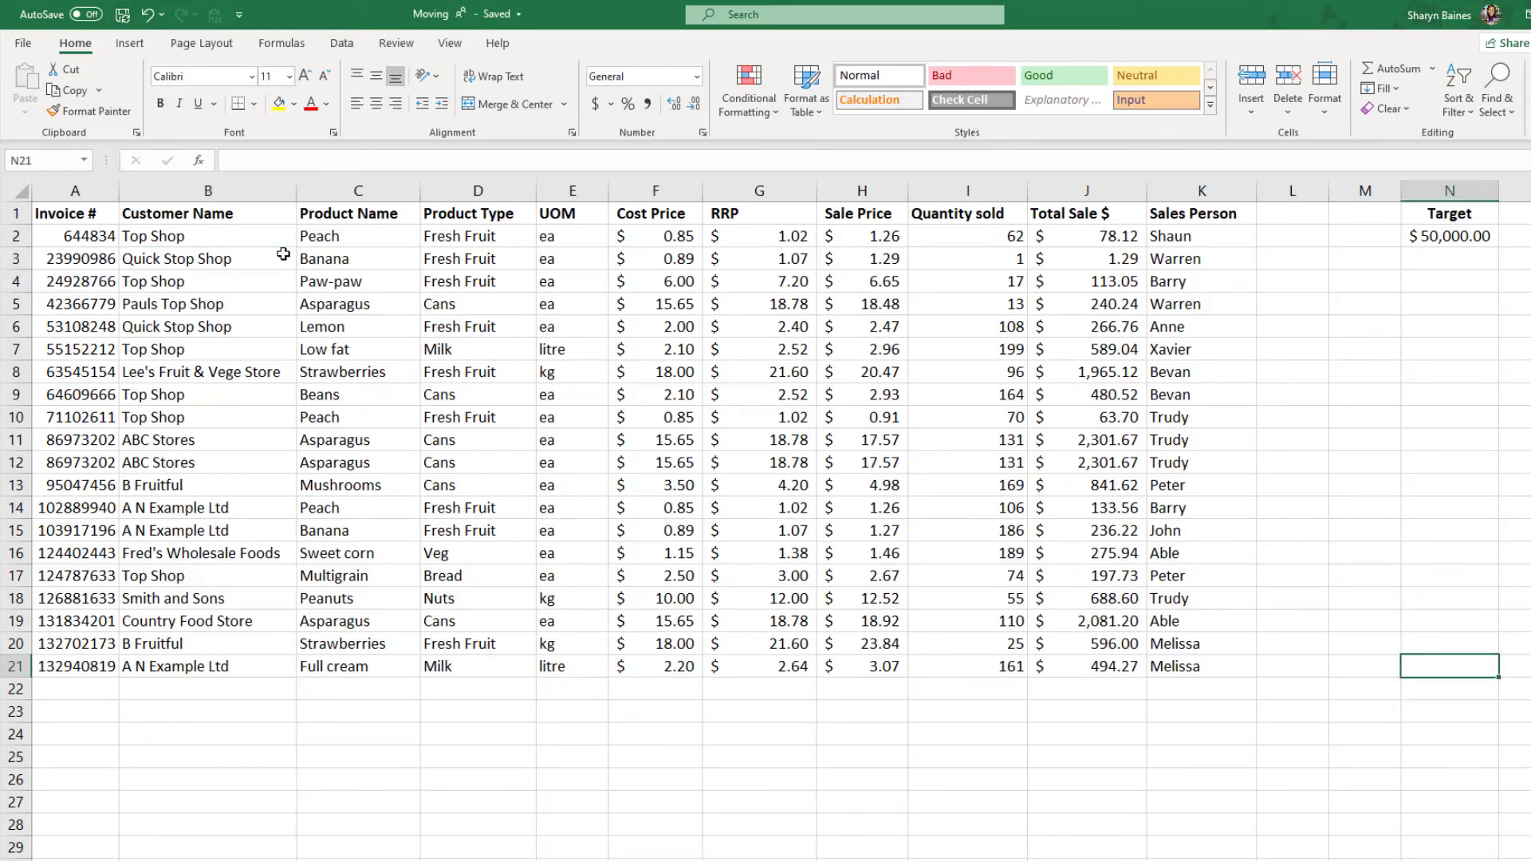